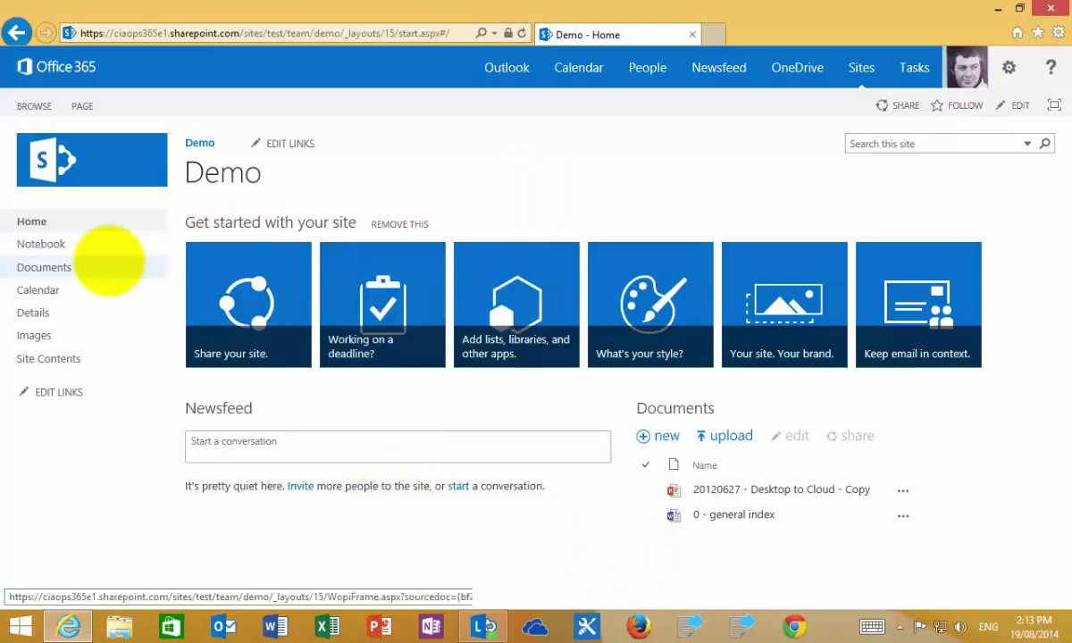
# In Documents, select 0 - general index and reveal Delete in its callout actions.
pyautogui.click(63, 267)
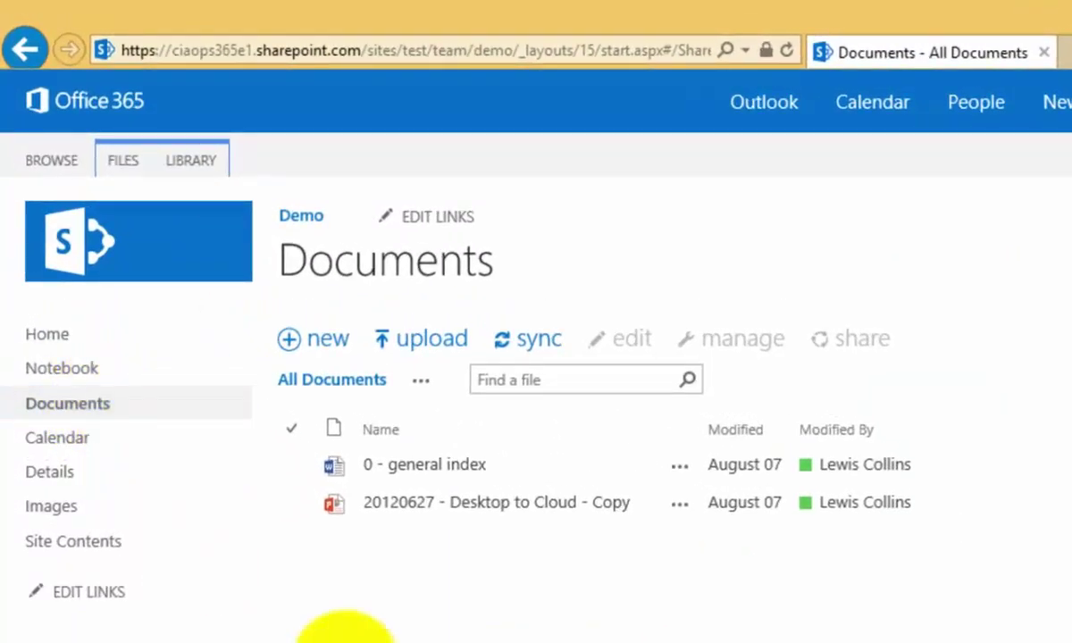
pyautogui.click(291, 464)
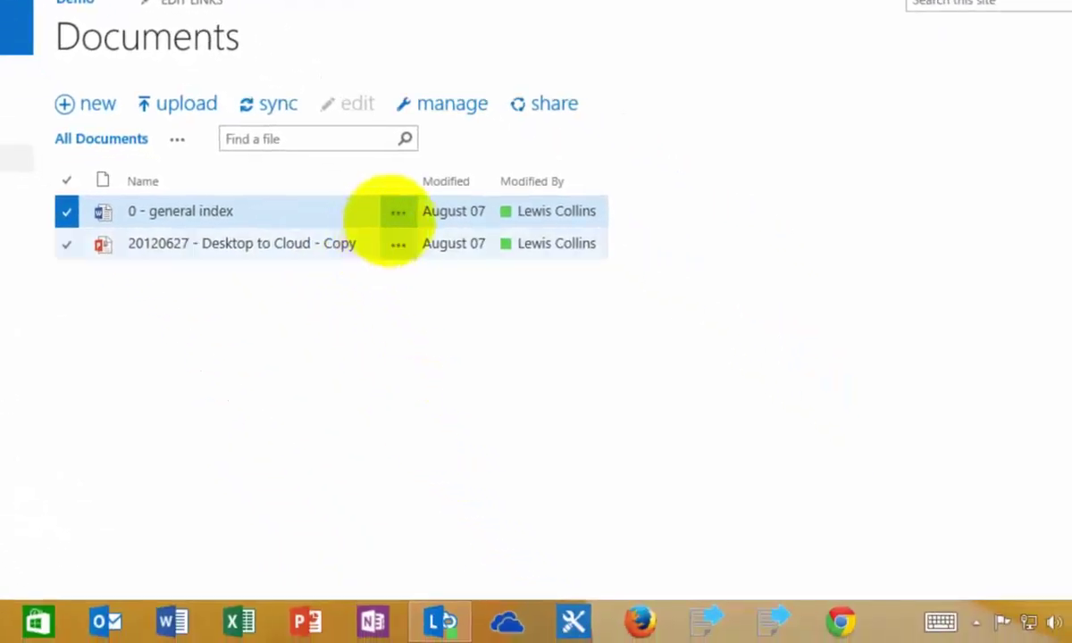
pyautogui.click(397, 212)
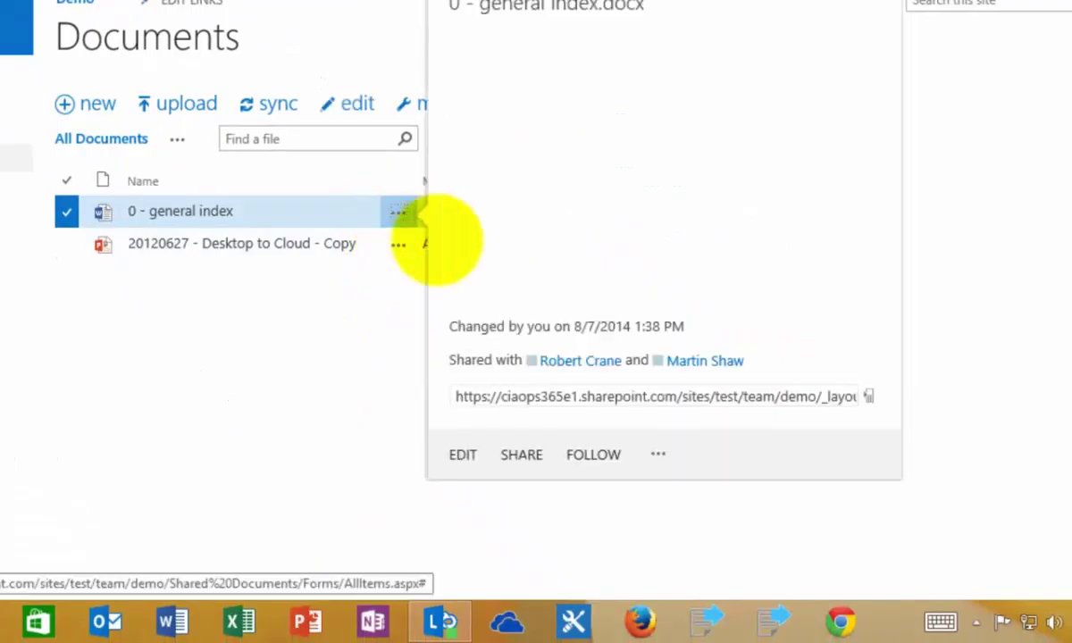
pyautogui.click(657, 454)
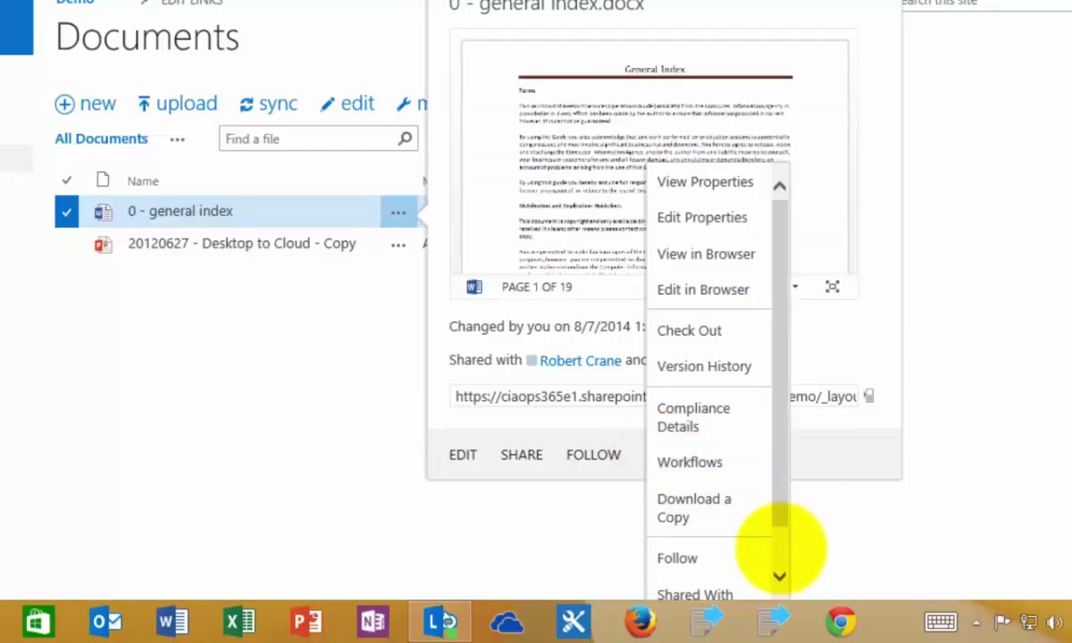
pyautogui.click(778, 575)
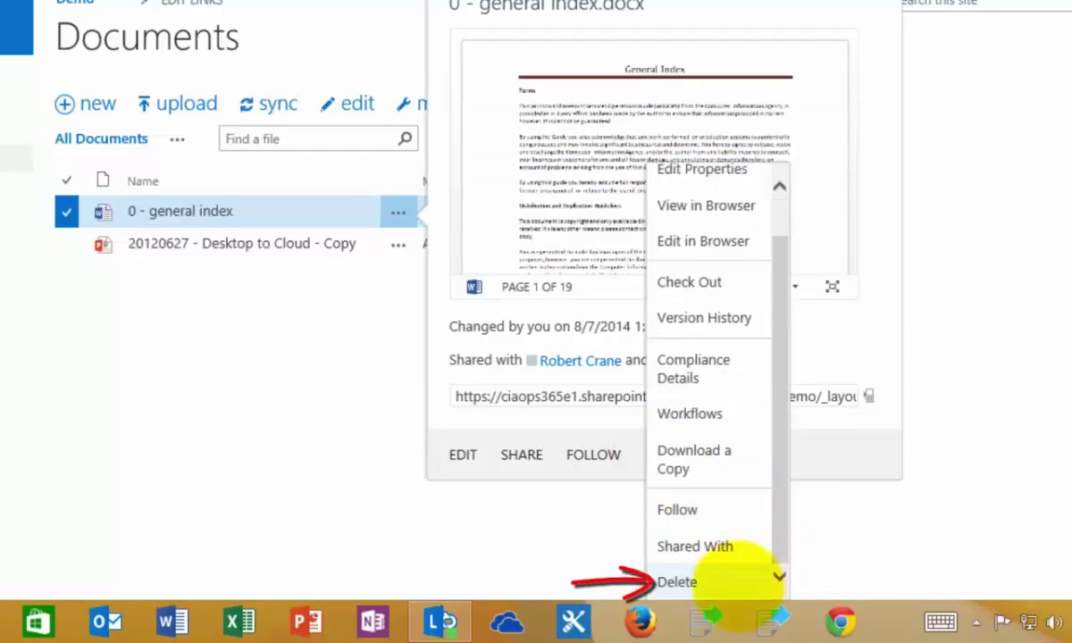
# Dismiss the callout and manage menus without deleting, then show the FILES ribbon.
pyautogui.click(427, 554)
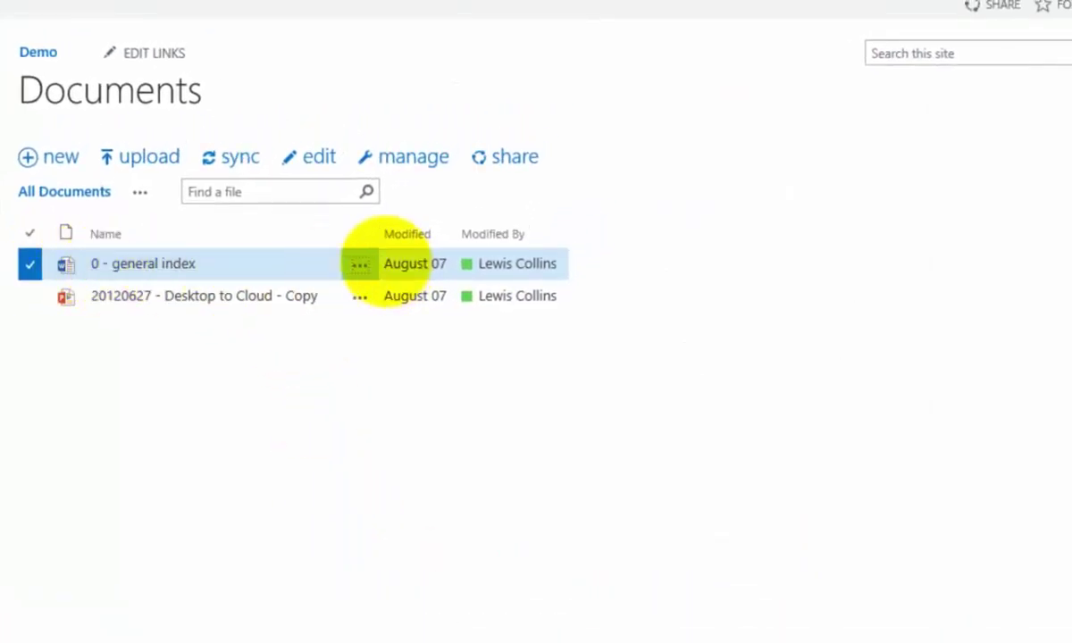
pyautogui.click(391, 157)
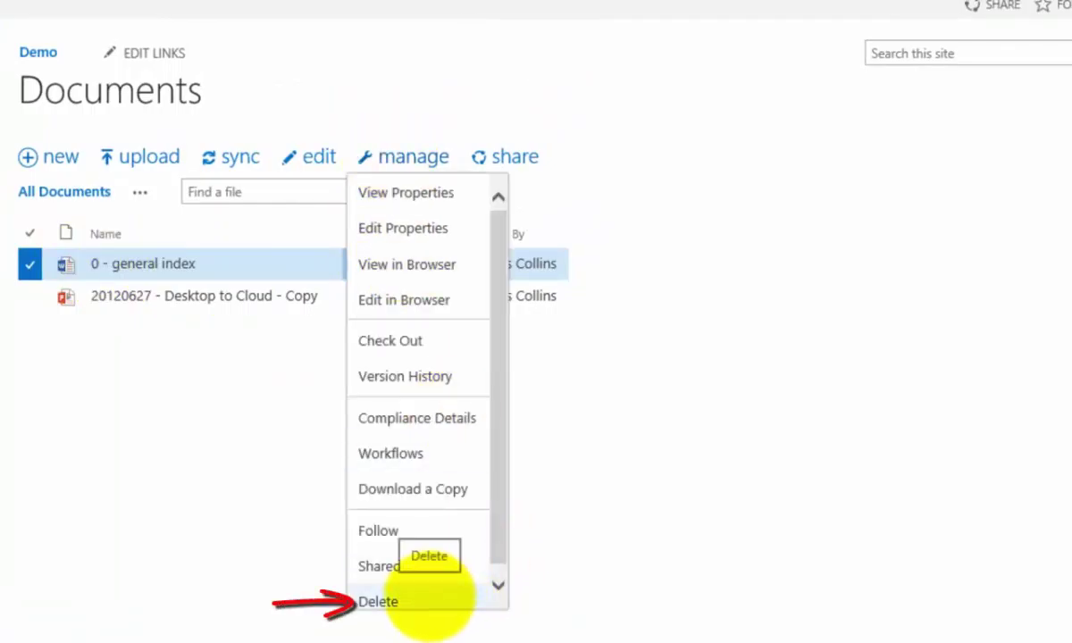
pyautogui.click(204, 530)
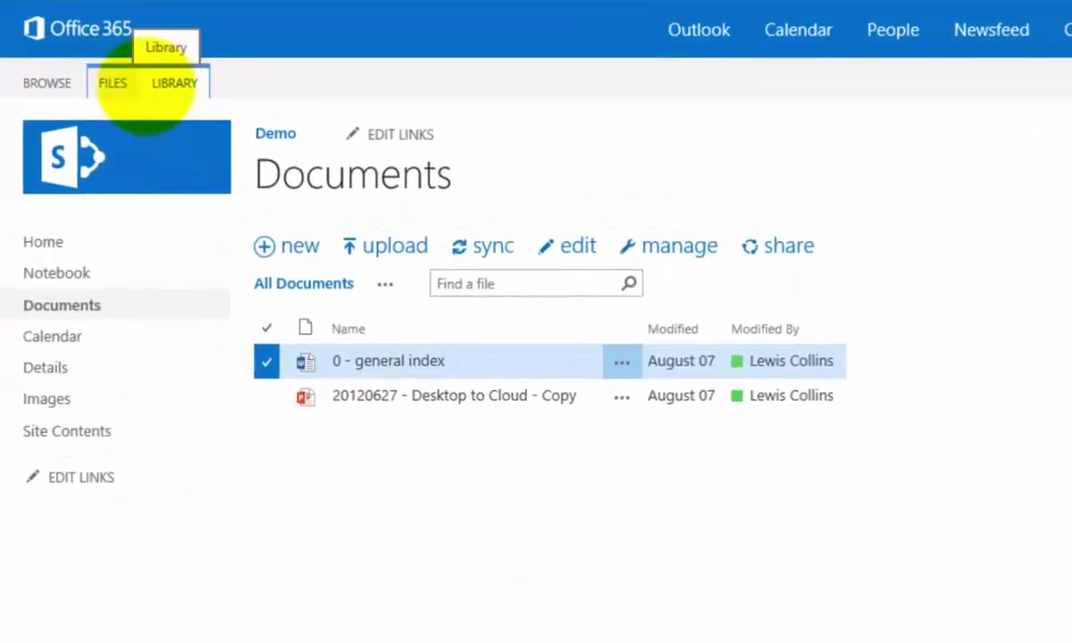
pyautogui.click(115, 85)
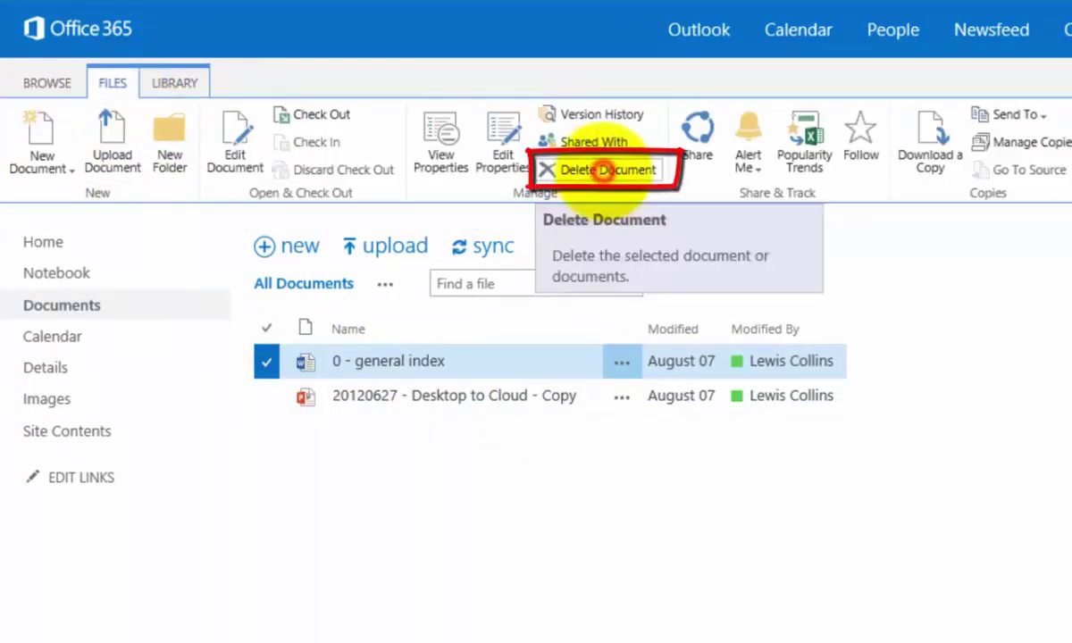
# Delete 0 - general index via Delete Document on the FILES ribbon and confirm.
pyautogui.click(605, 171)
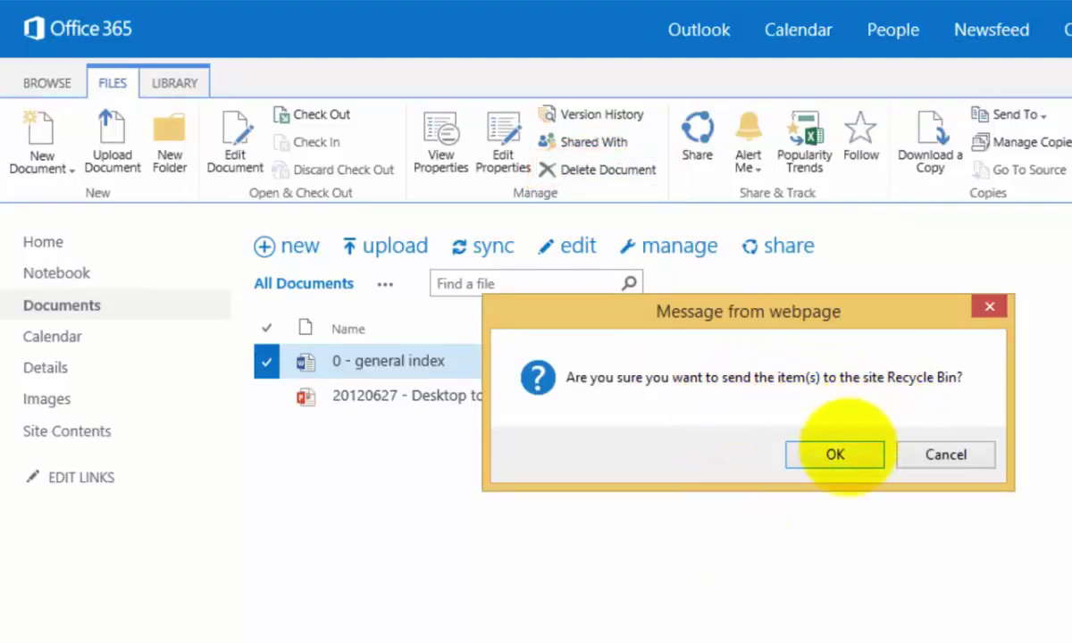
pyautogui.click(835, 453)
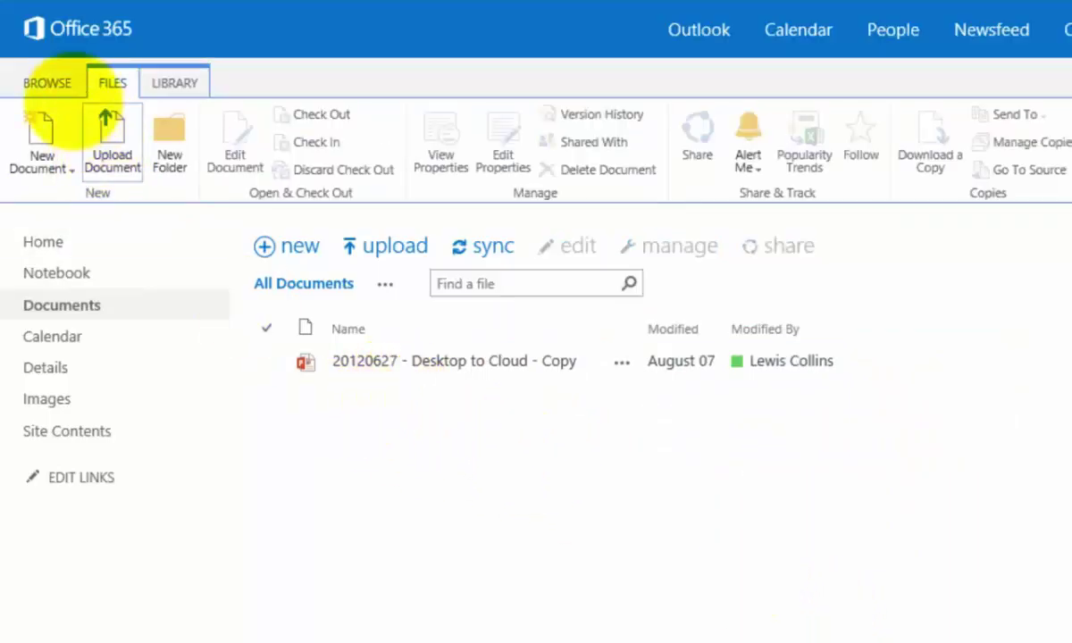
pyautogui.click(61, 84)
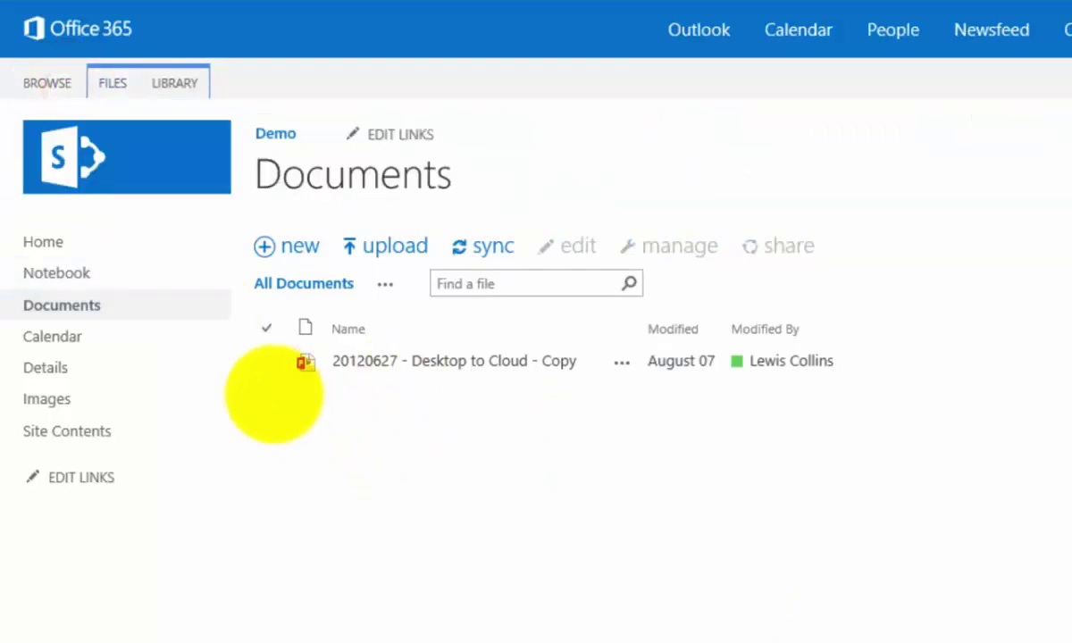
# Delete the Desktop to Cloud - Copy presentation with the Delete key and confirm.
pyautogui.click(268, 360)
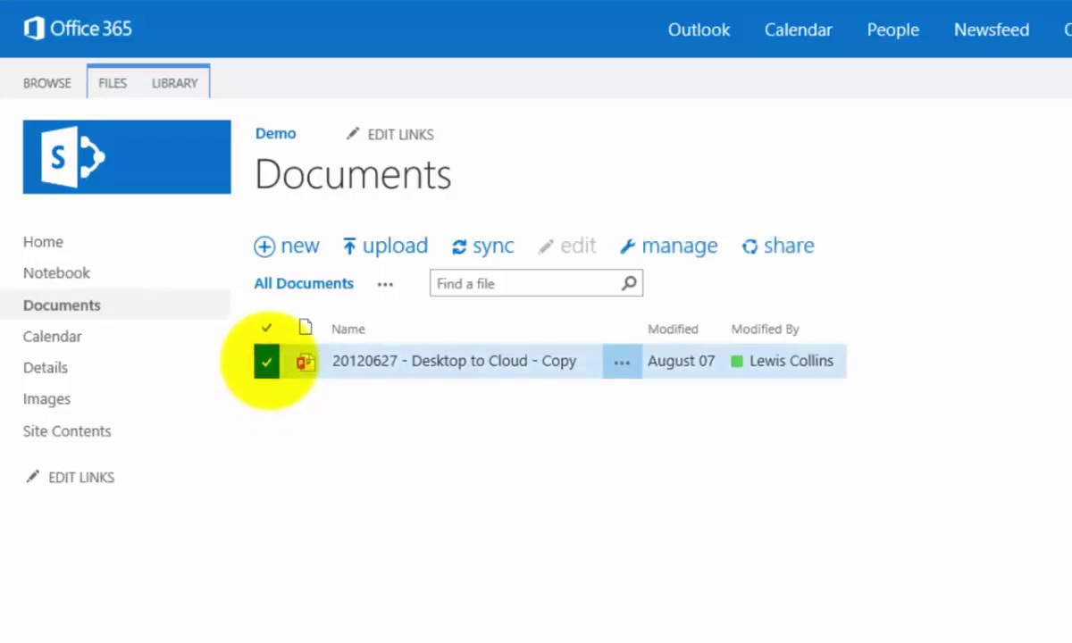
pyautogui.press('Delete')
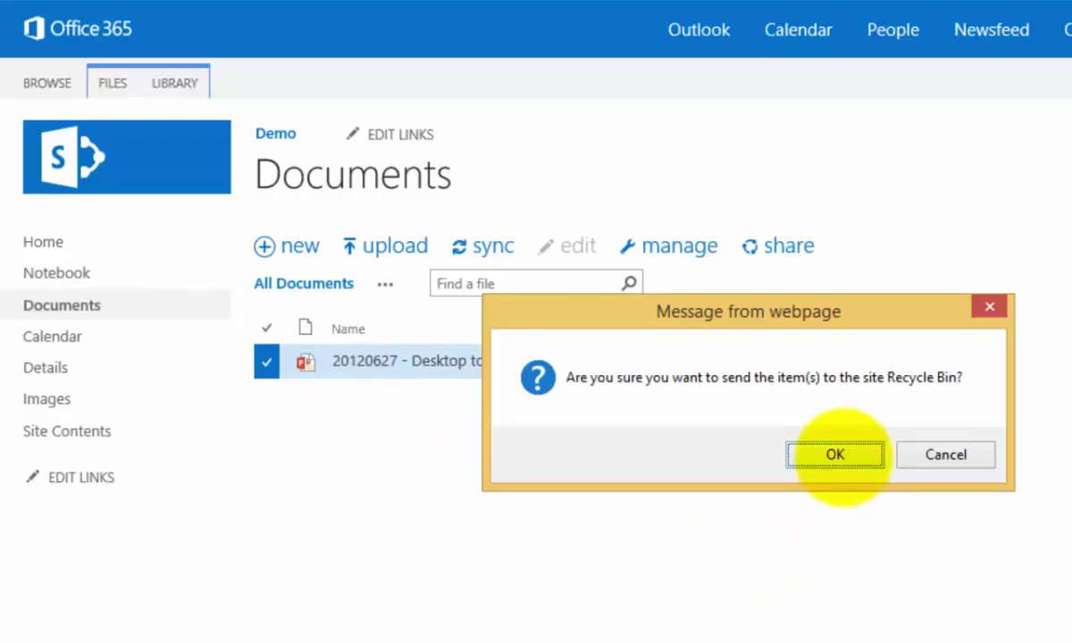
pyautogui.click(838, 456)
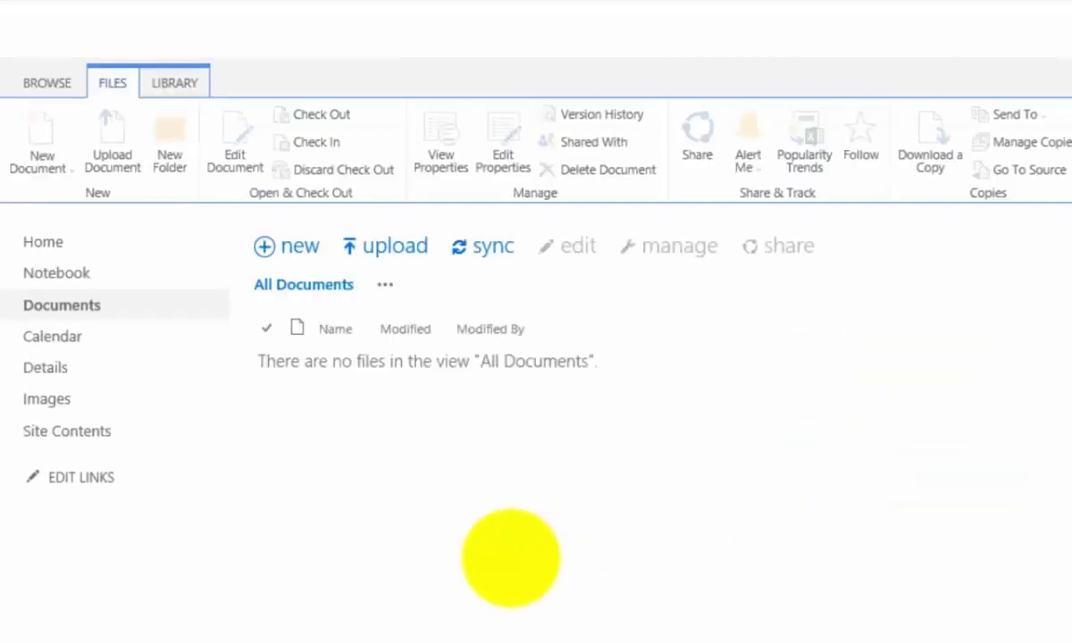
# In the Images library, delete IMG_0412 from its callout actions and confirm.
pyautogui.click(47, 82)
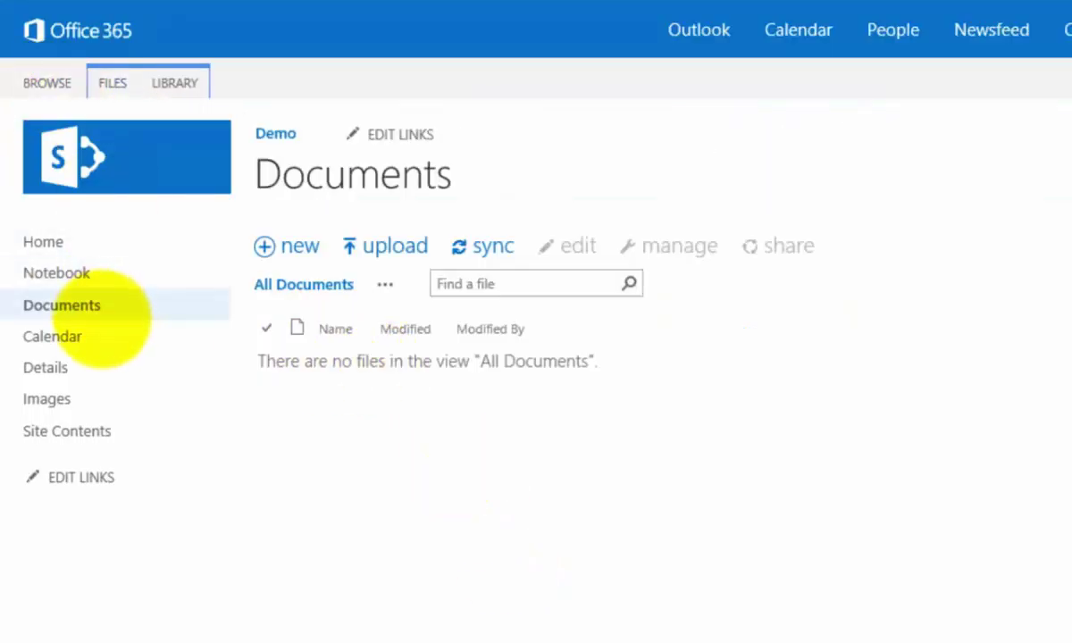
pyautogui.click(89, 336)
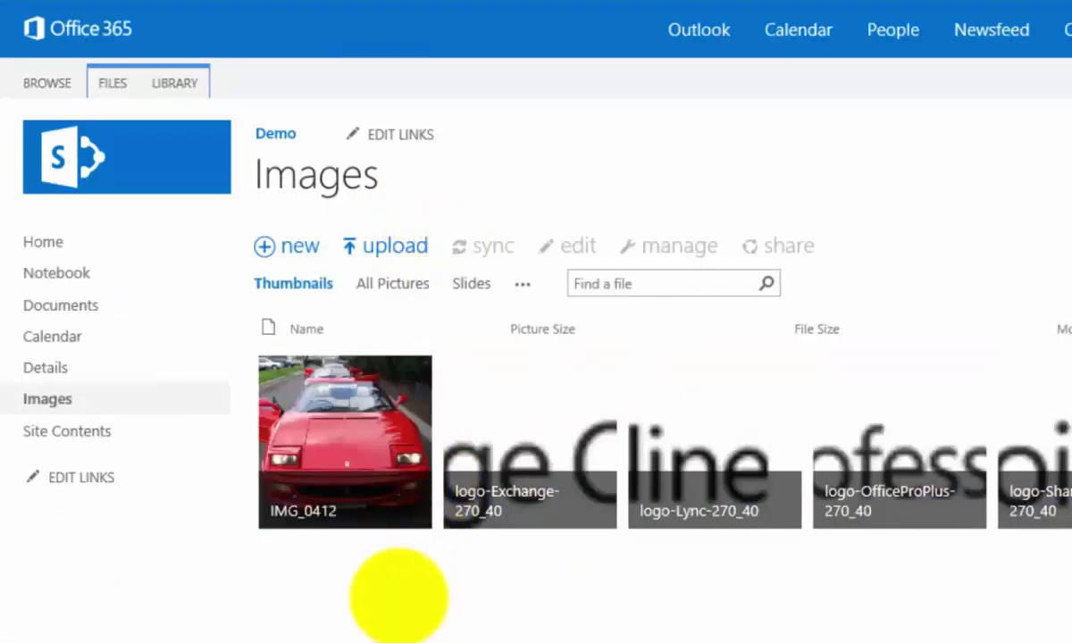
pyautogui.moveTo(345, 441)
pyautogui.click(412, 516)
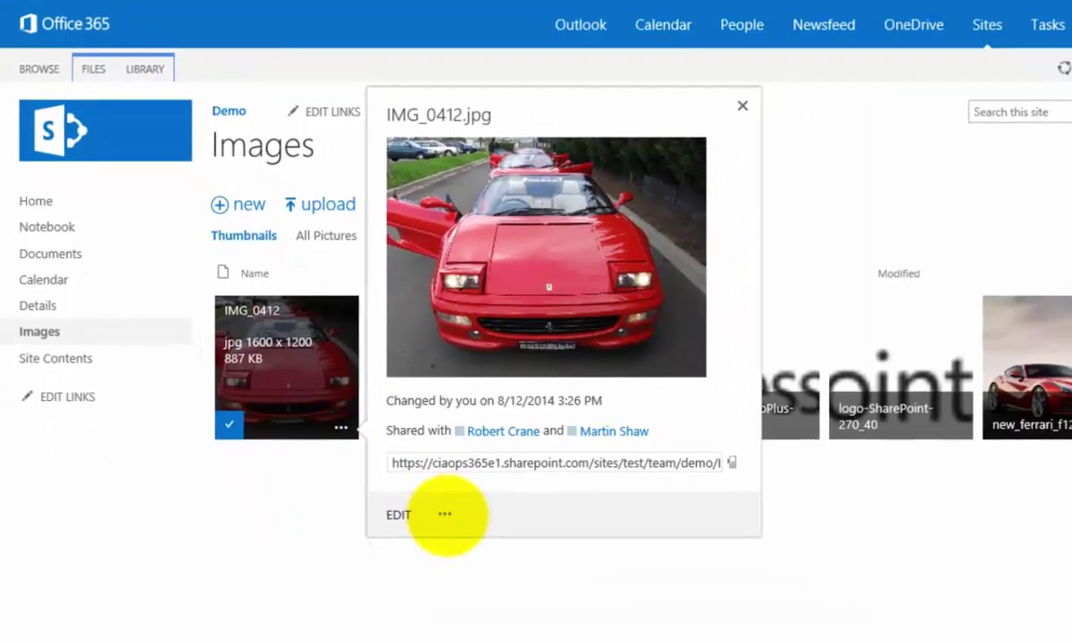
pyautogui.click(447, 516)
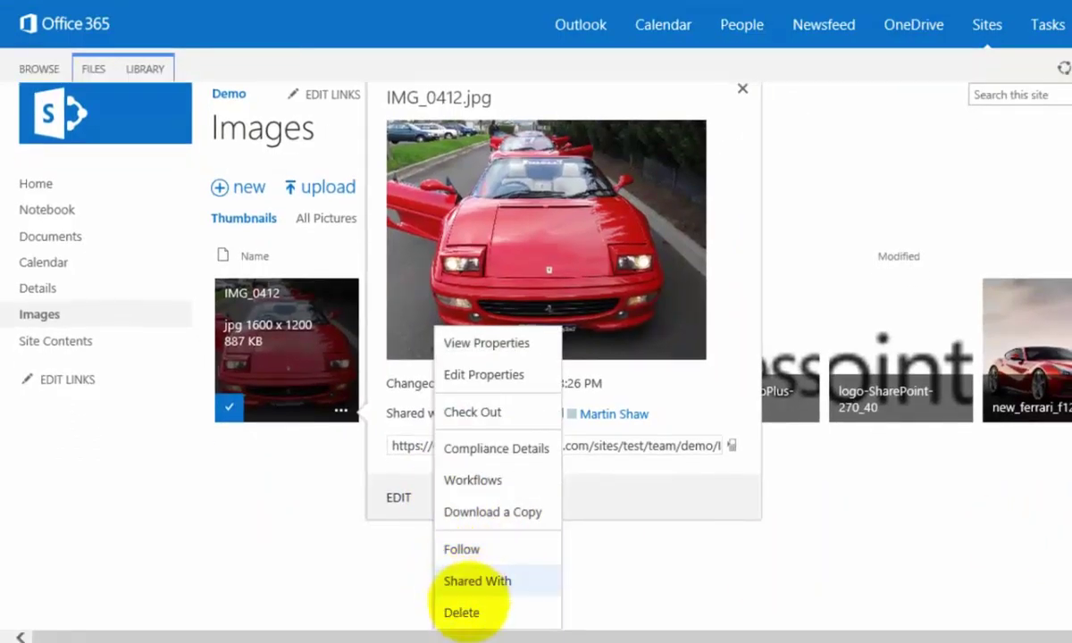
pyautogui.click(464, 610)
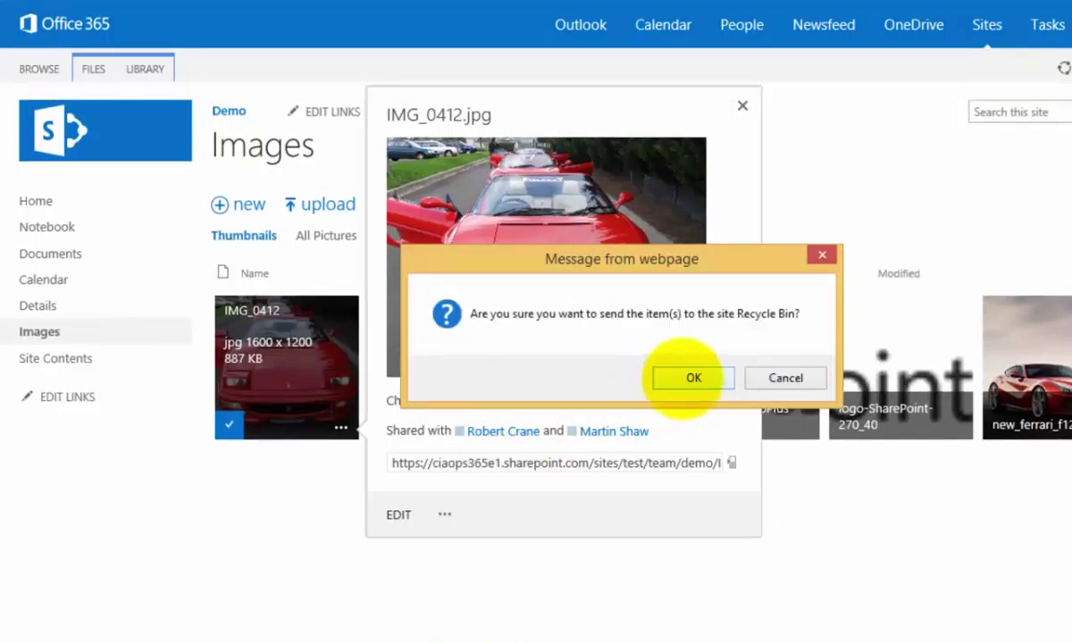
pyautogui.click(687, 378)
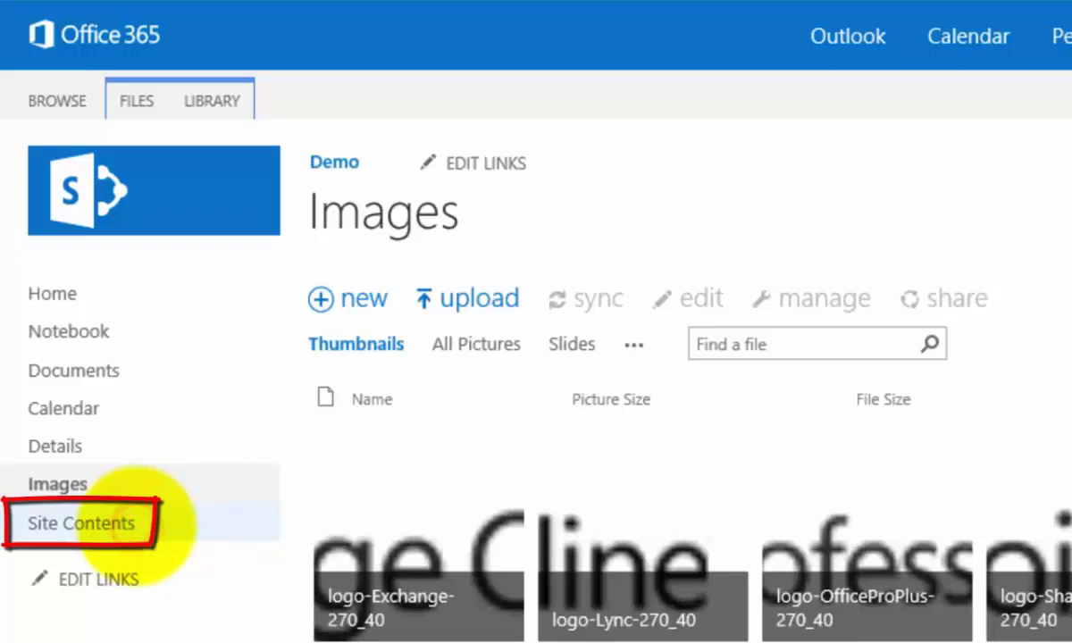
# From Site Contents' Recycle Bin, restore 0 - general index.docx and confirm.
pyautogui.click(134, 524)
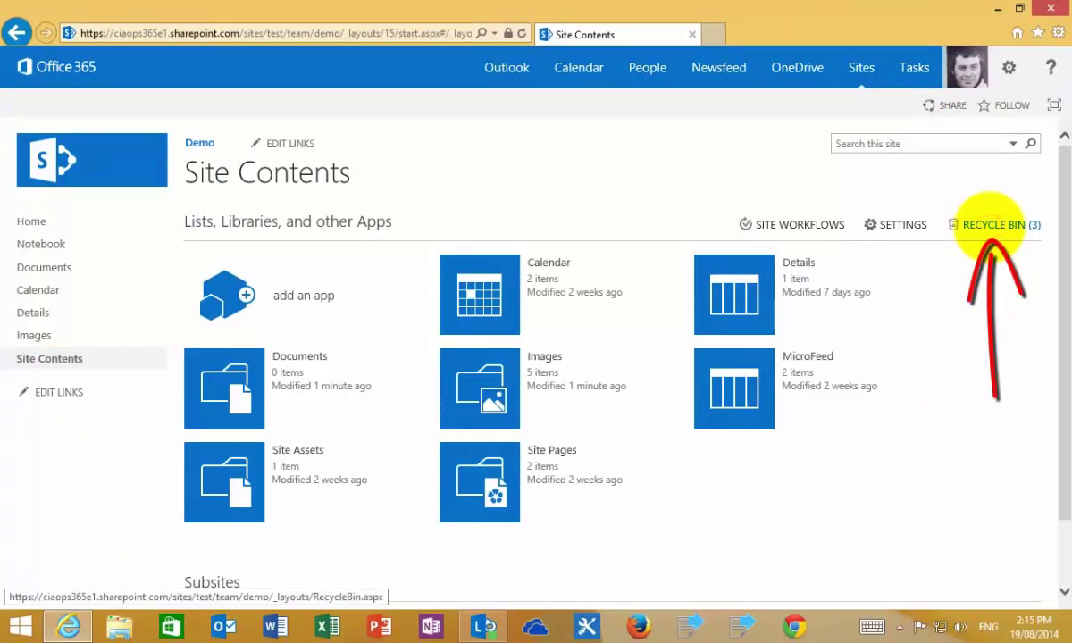
pyautogui.click(993, 224)
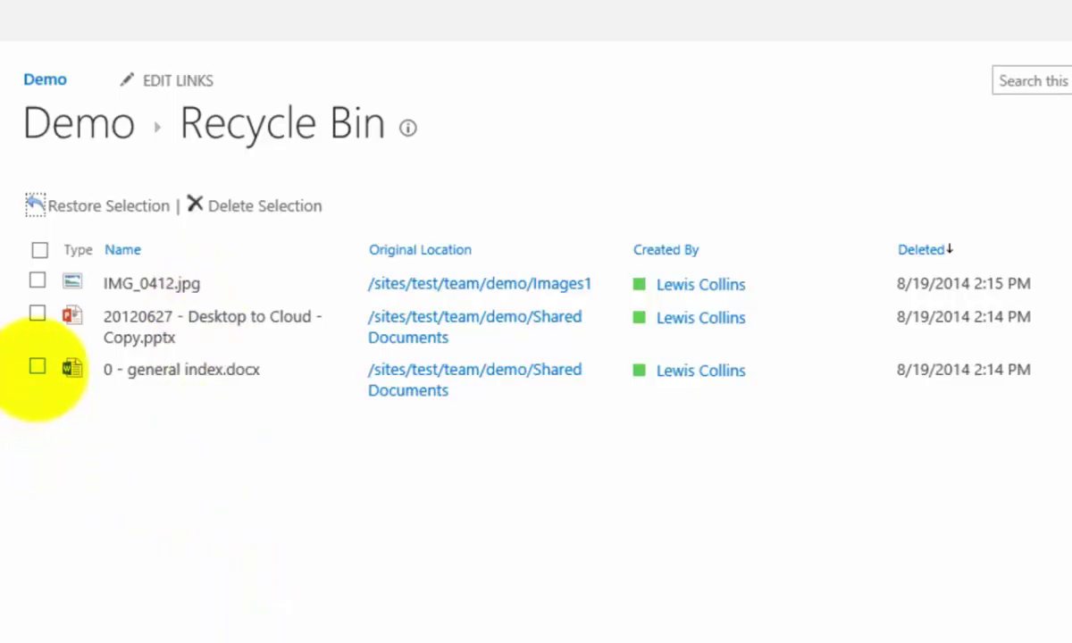
pyautogui.click(37, 366)
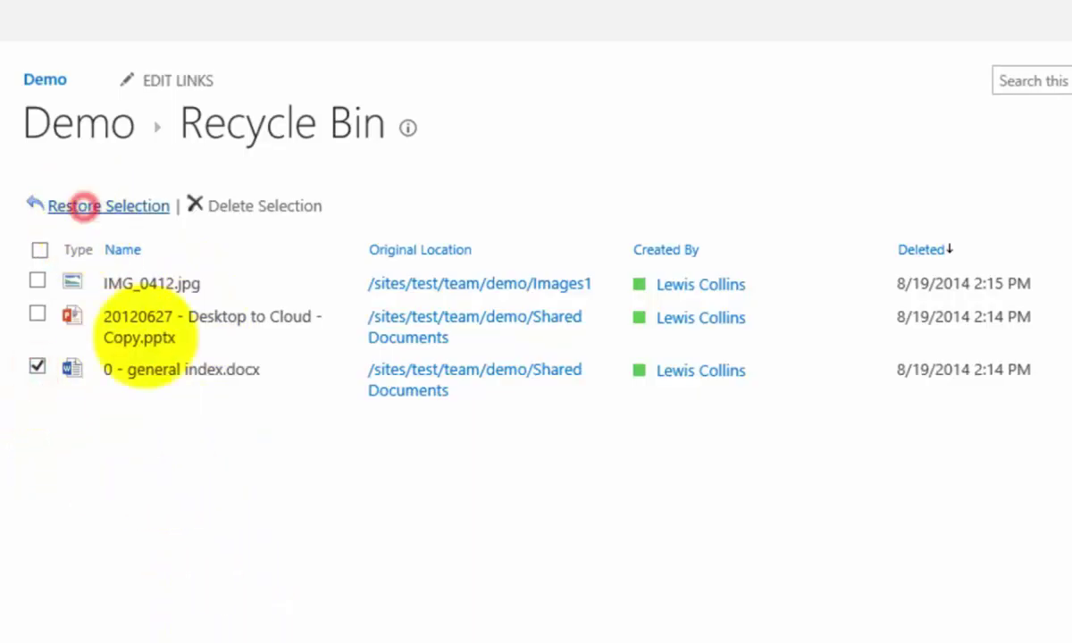
pyautogui.click(82, 205)
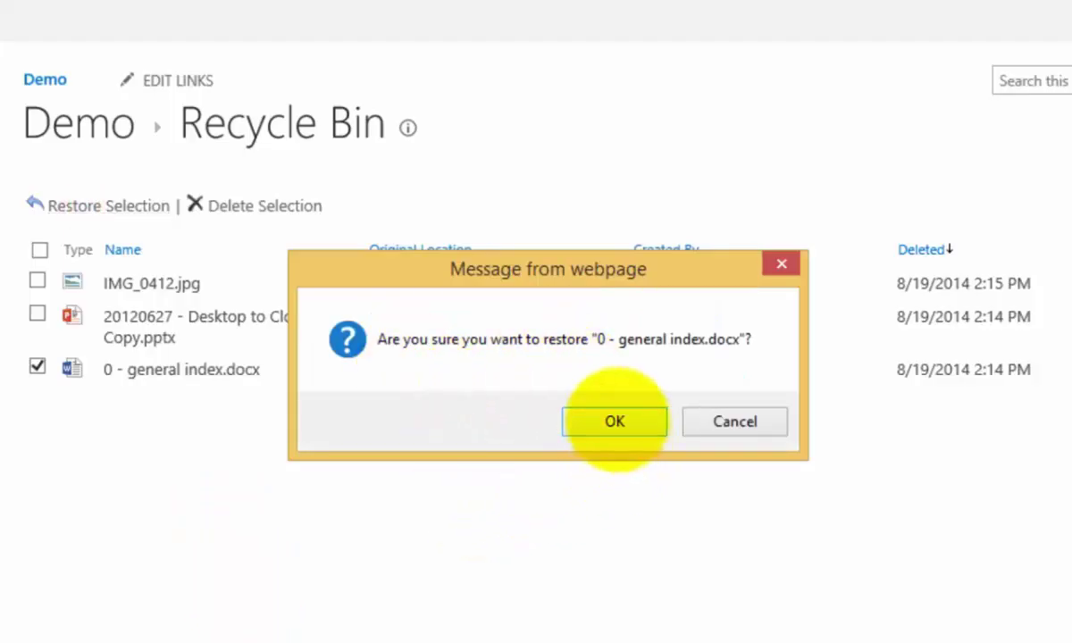
pyautogui.click(614, 421)
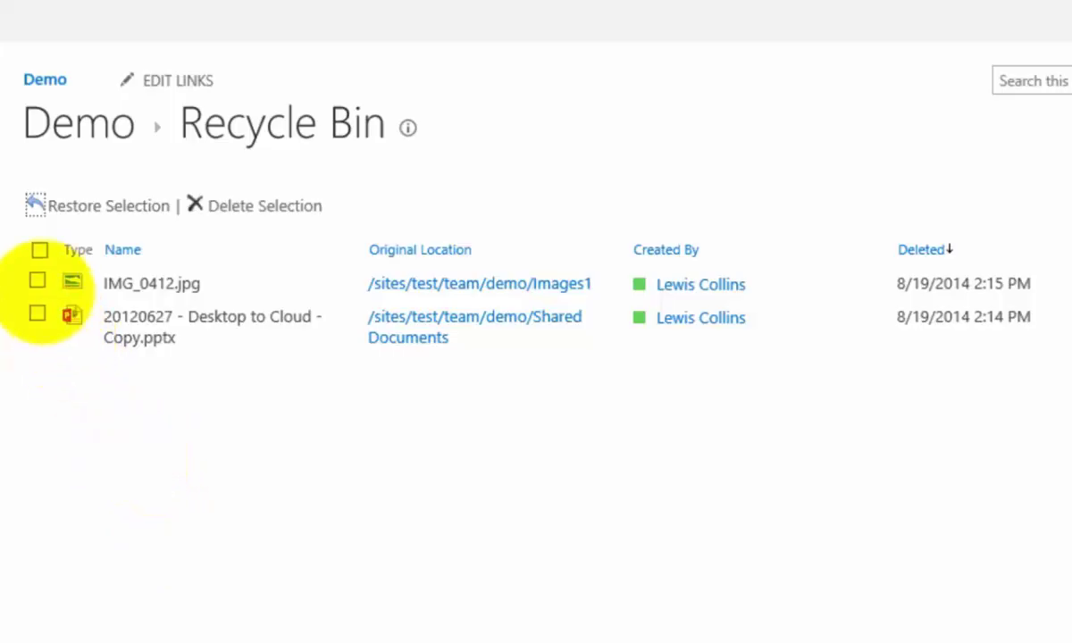
# Select all Recycle Bin items and restore IMG_0412 and the Desktop to Cloud copy.
pyautogui.click(37, 280)
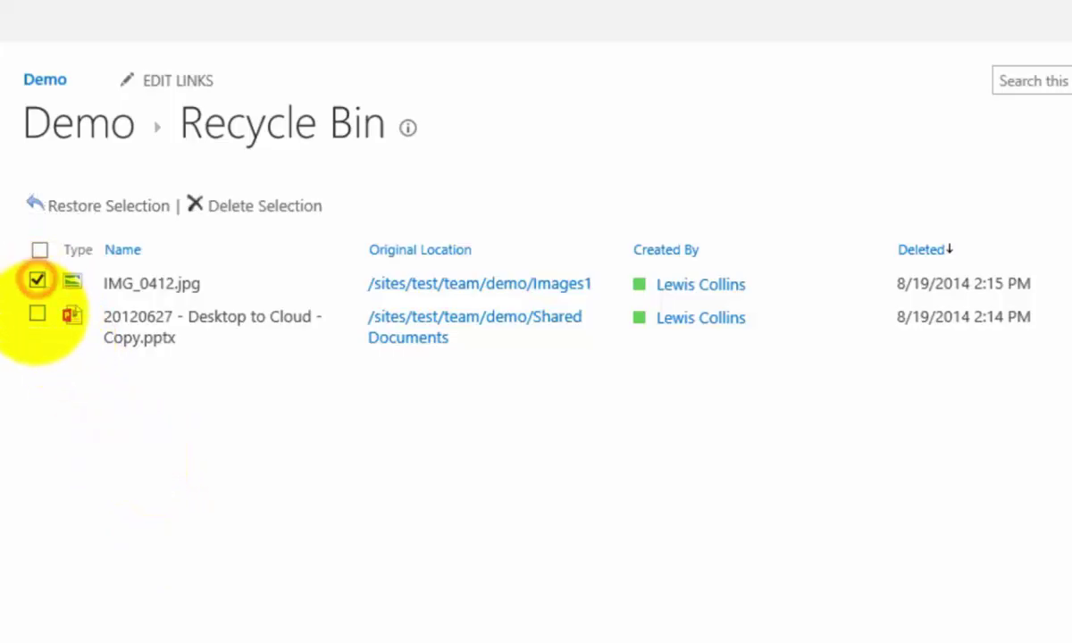
pyautogui.click(37, 313)
pyautogui.click(37, 314)
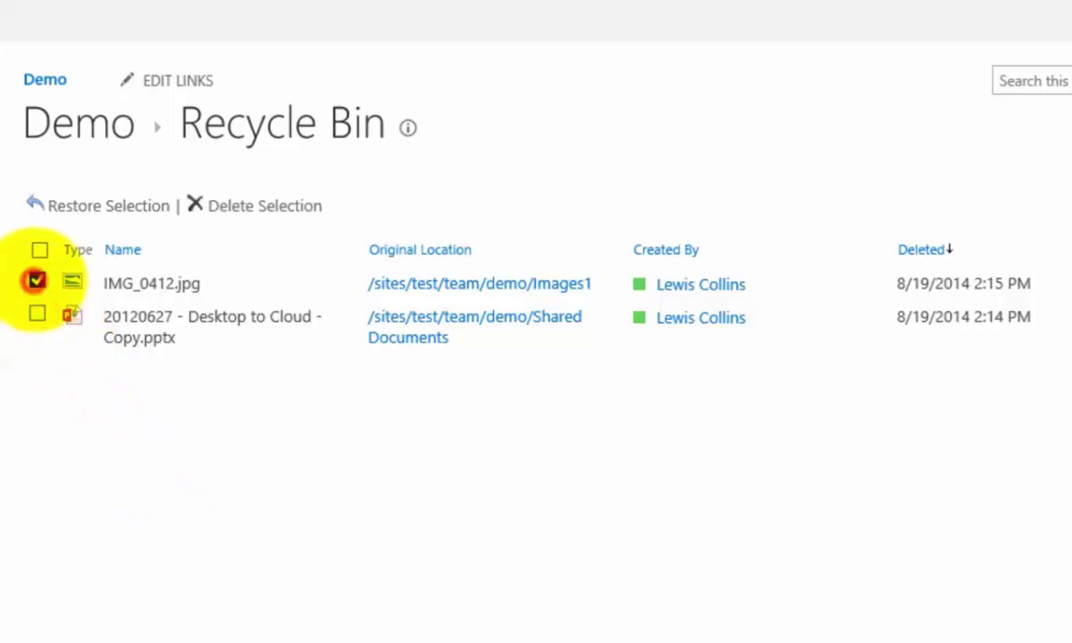
pyautogui.click(36, 280)
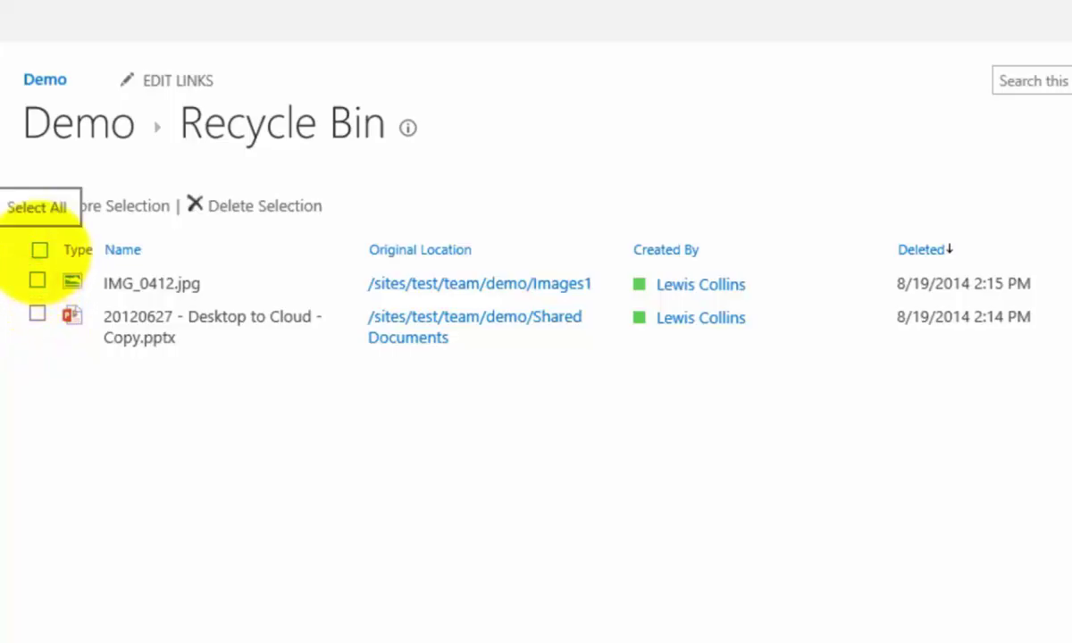
pyautogui.click(40, 249)
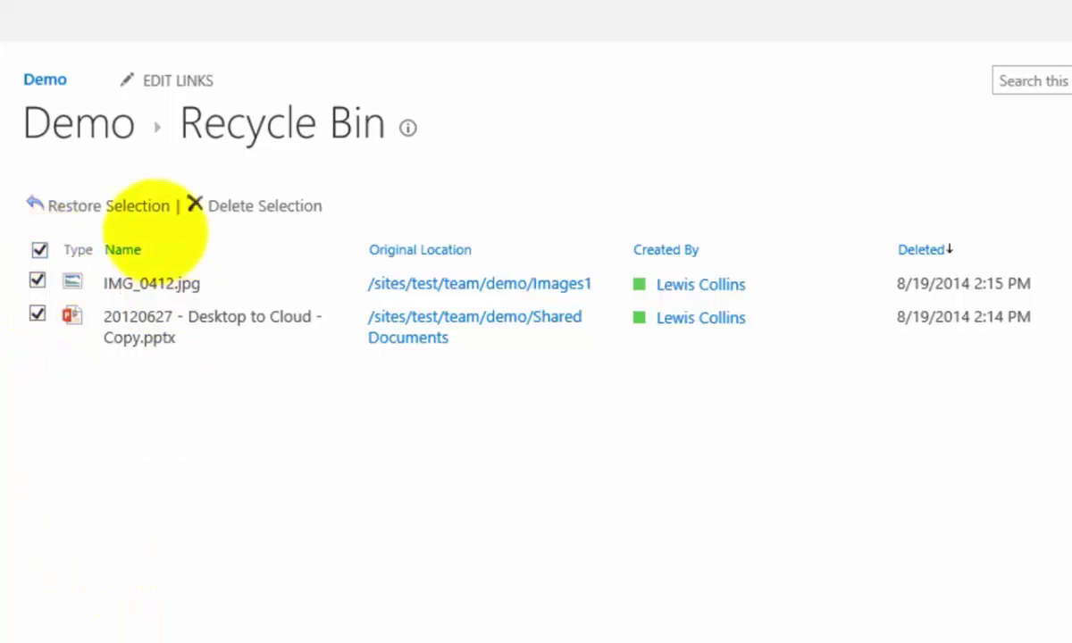
pyautogui.click(143, 205)
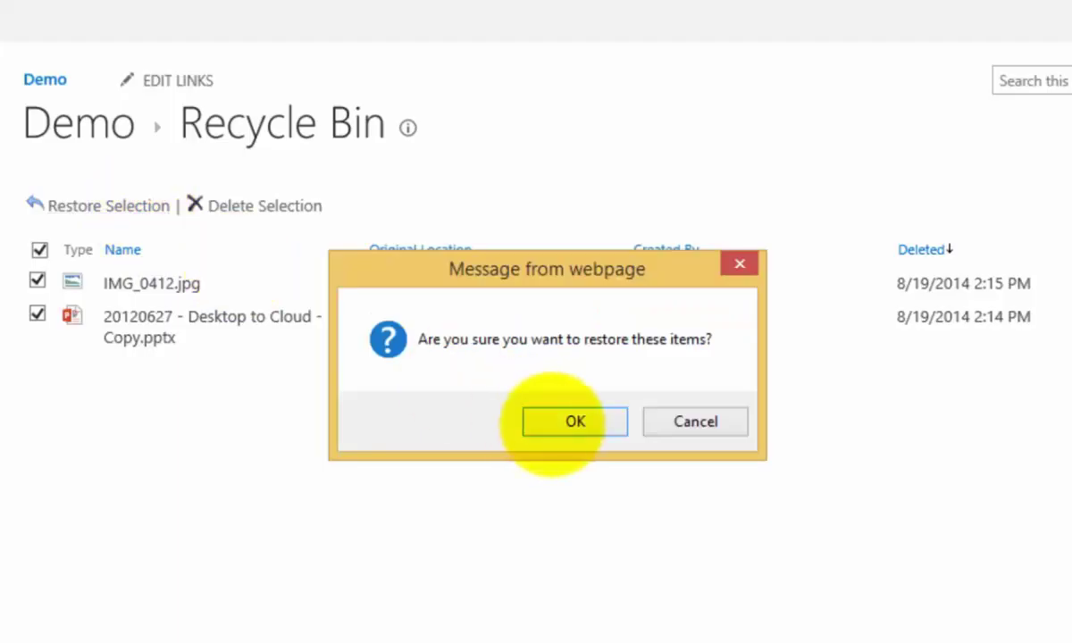
pyautogui.click(551, 423)
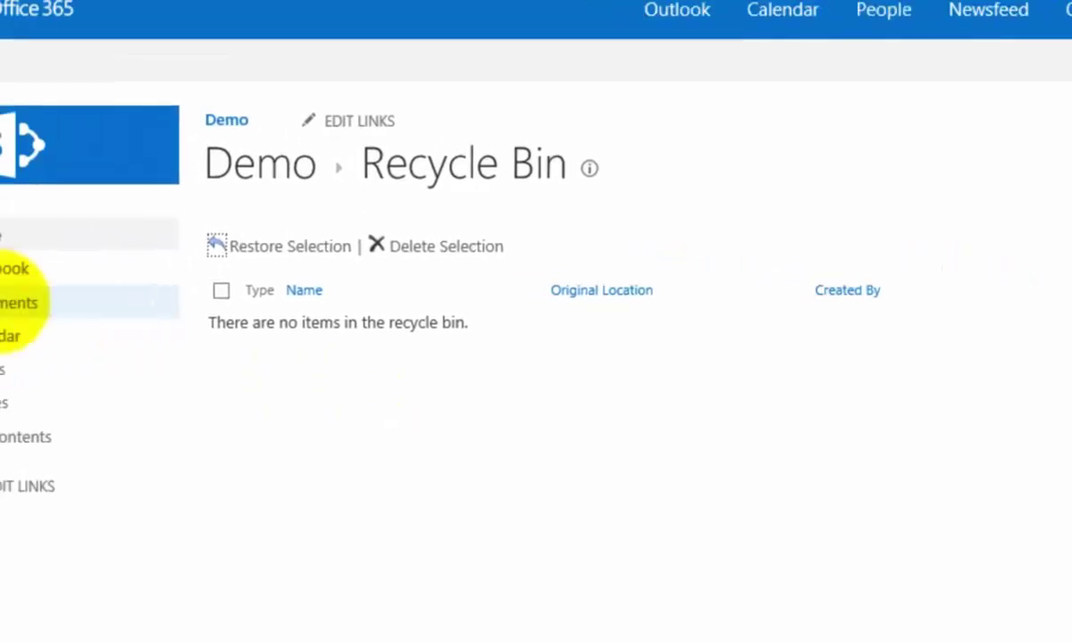
# Check Documents and Images to confirm the restored files, selecting IMG_0412.
pyautogui.click(64, 317)
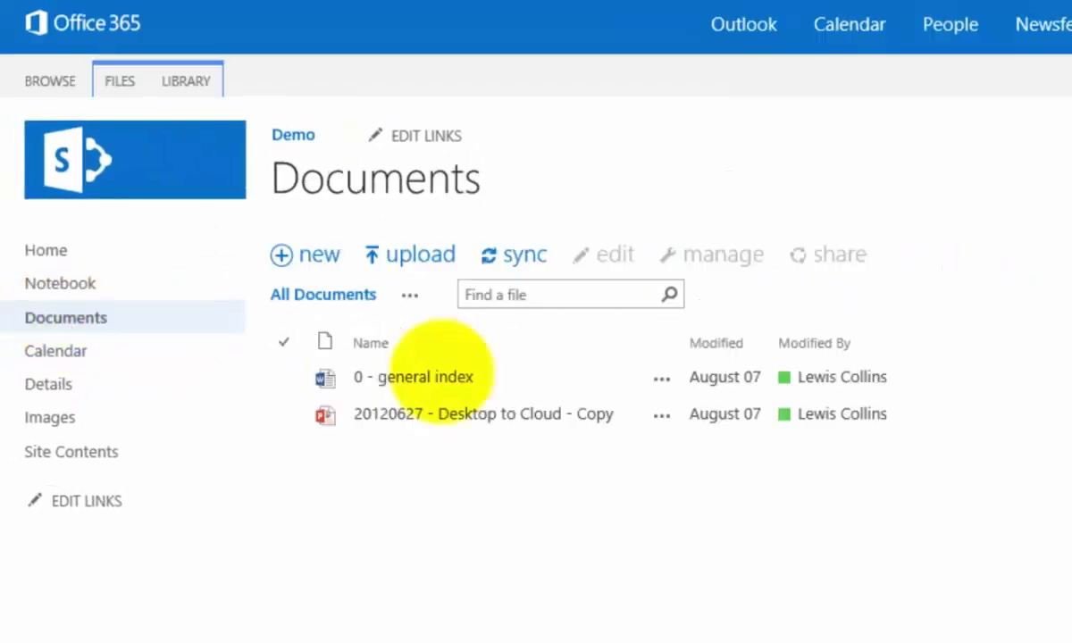
pyautogui.click(420, 413)
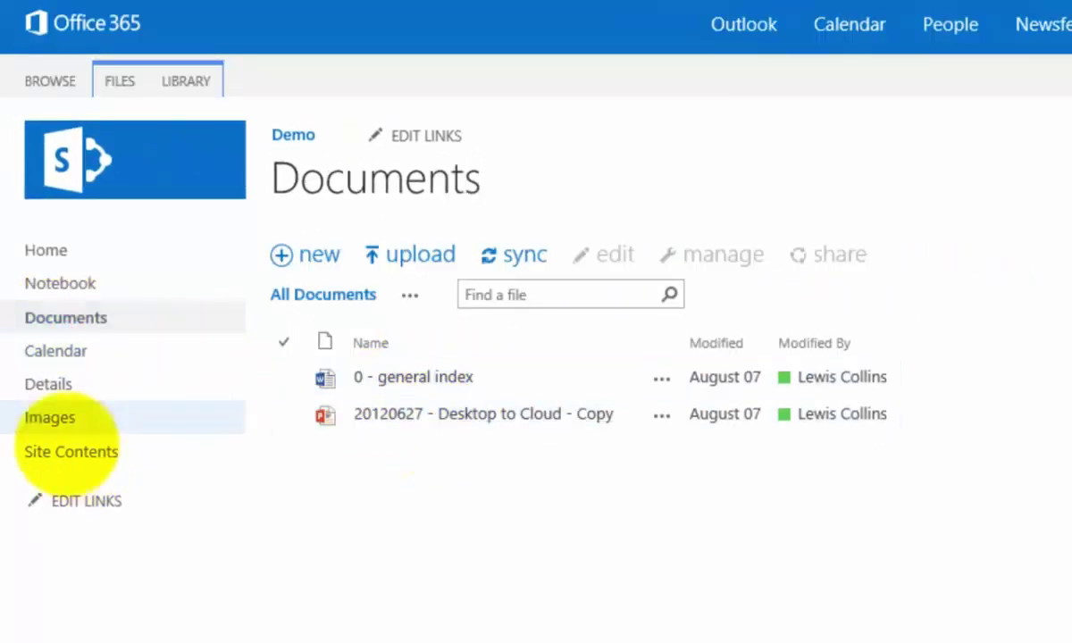
pyautogui.click(51, 420)
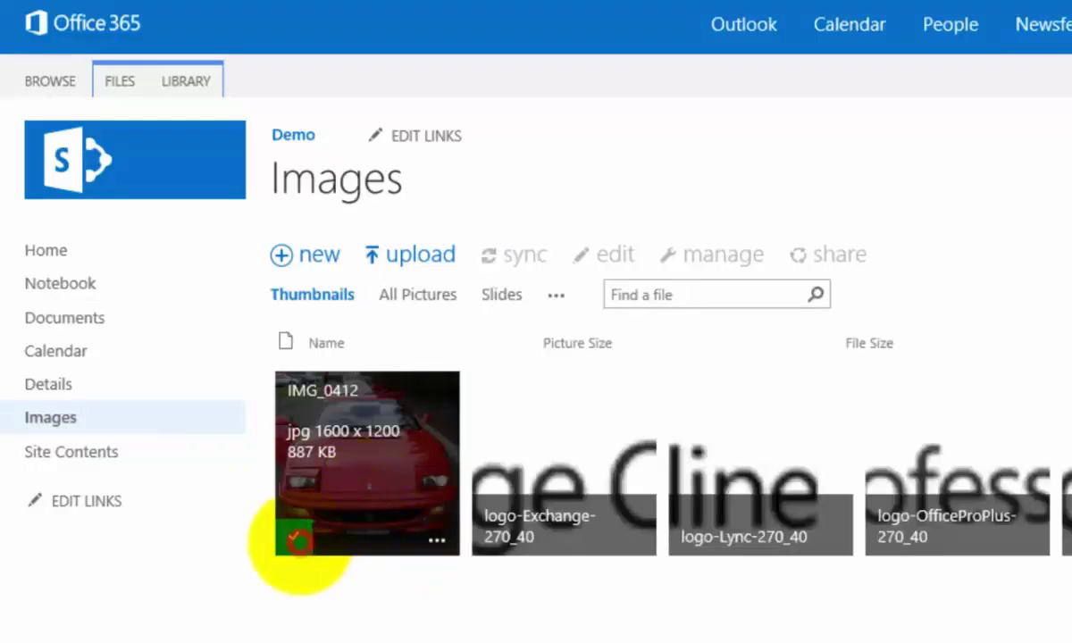
pyautogui.click(294, 536)
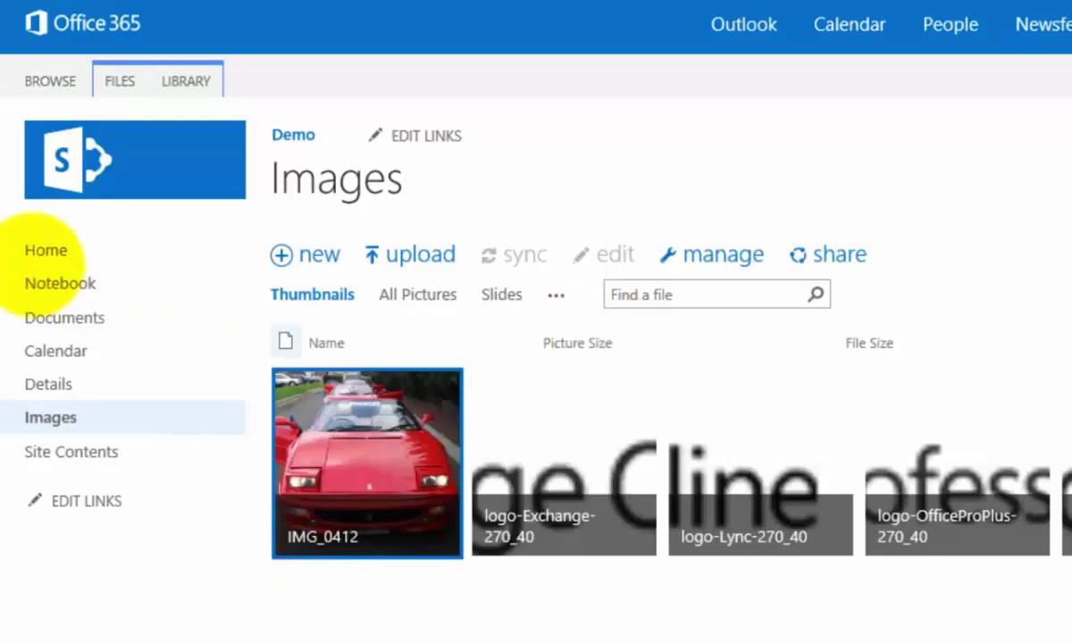
# Delete 0 - general index from the Documents library and confirm.
pyautogui.click(49, 311)
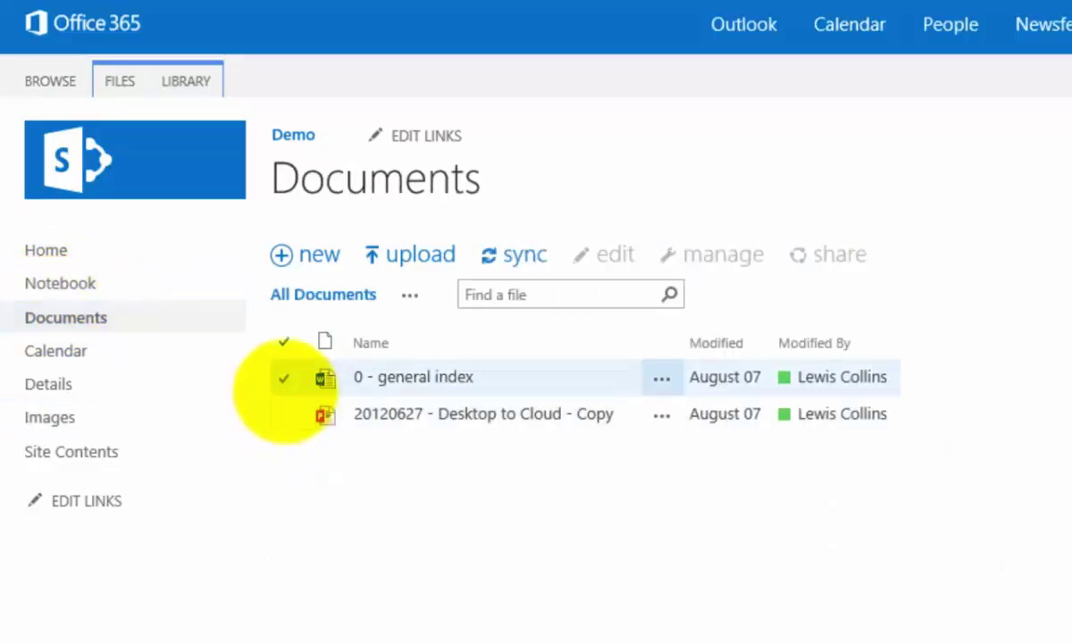
pyautogui.click(283, 377)
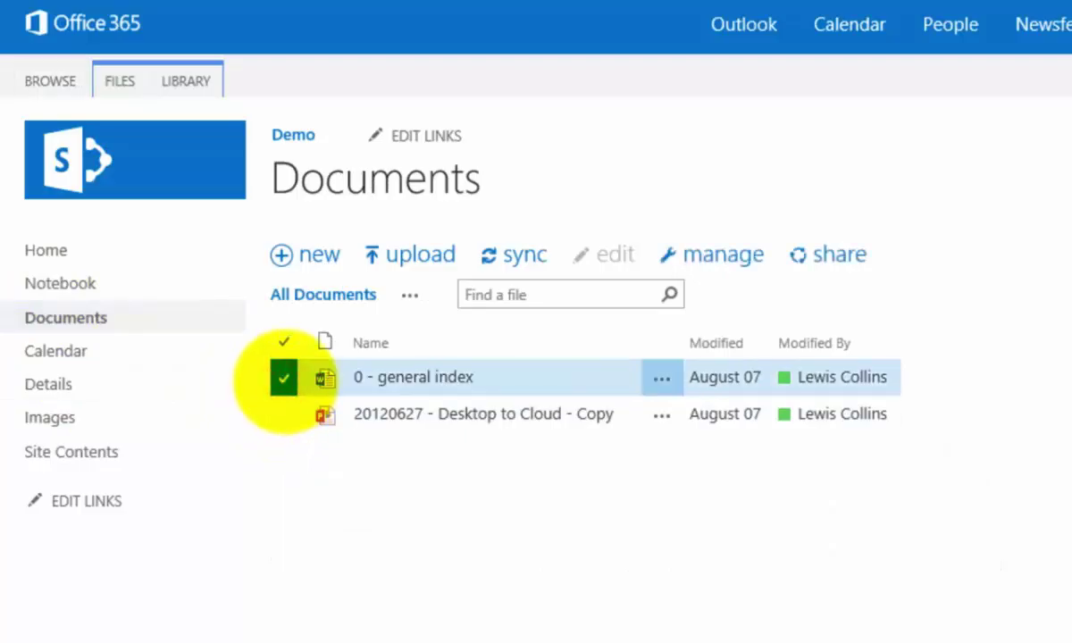
pyautogui.press('Delete')
pyautogui.click(843, 485)
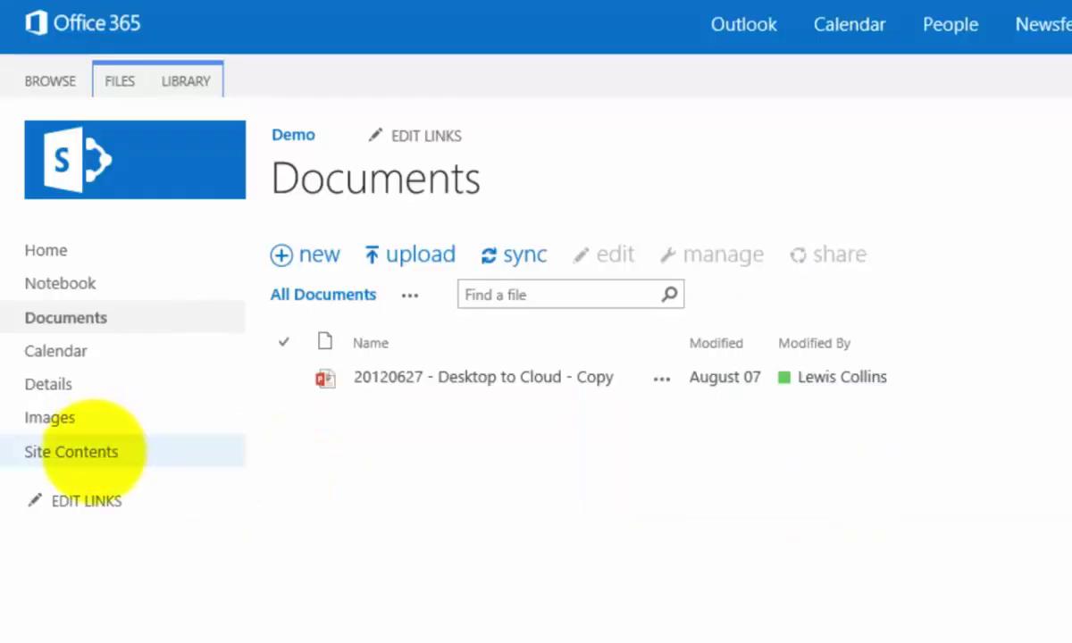
# Permanently delete 0 - general index from the site Recycle Bin, leaving it empty.
pyautogui.click(90, 451)
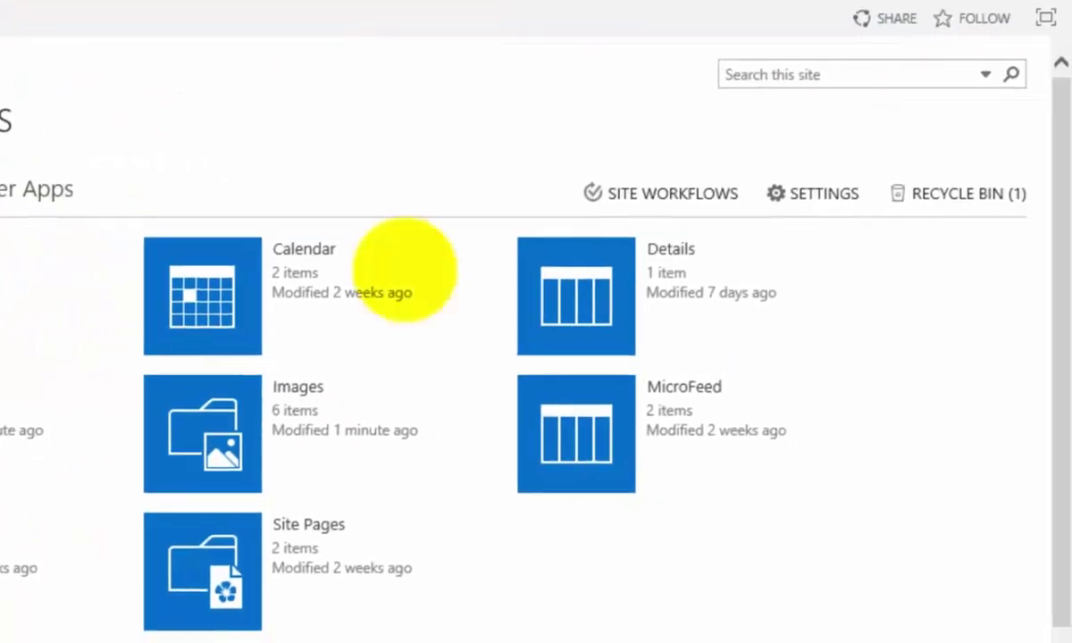
pyautogui.click(884, 188)
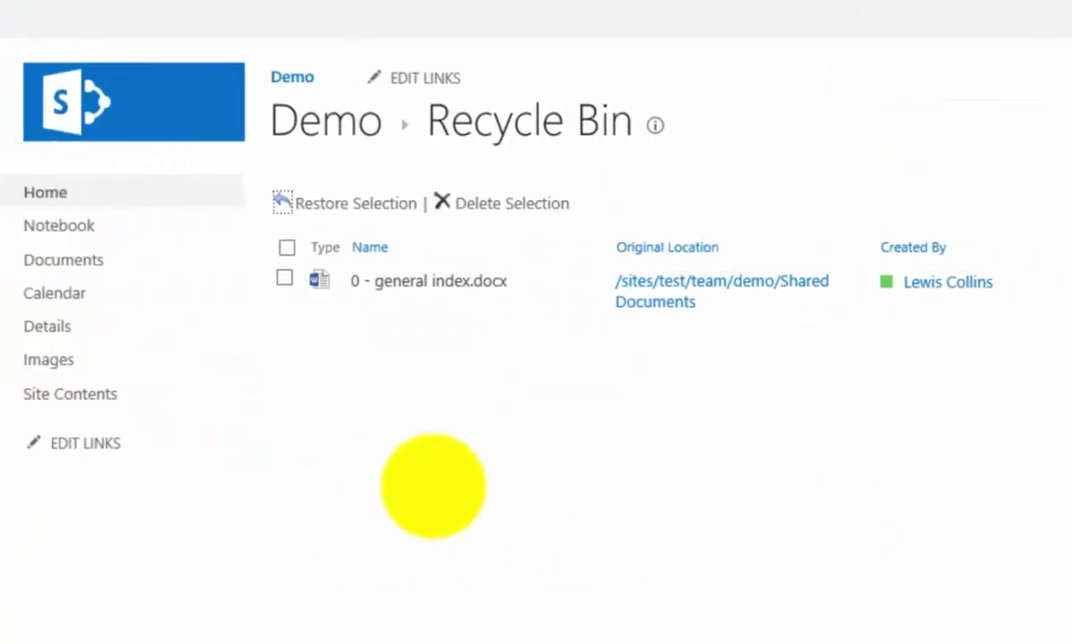
pyautogui.click(285, 278)
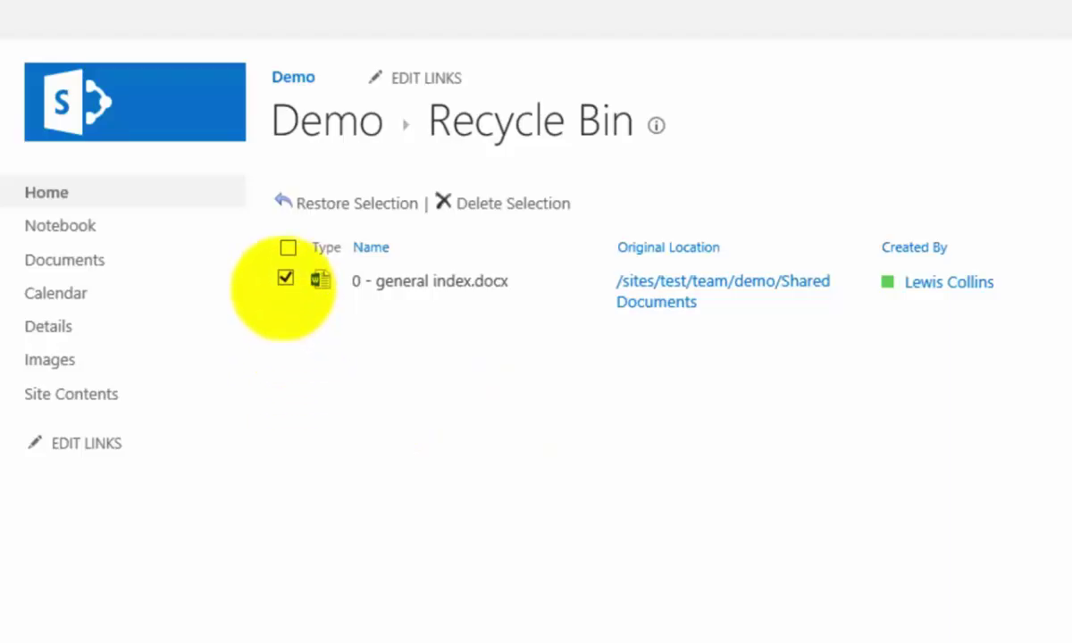
pyautogui.click(490, 203)
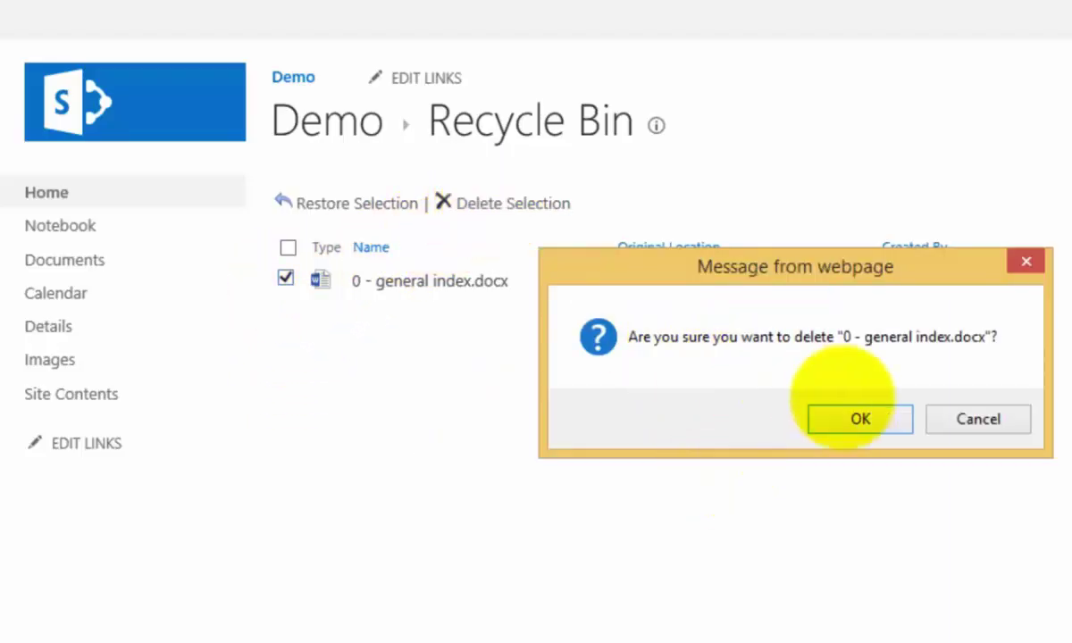
pyautogui.click(859, 425)
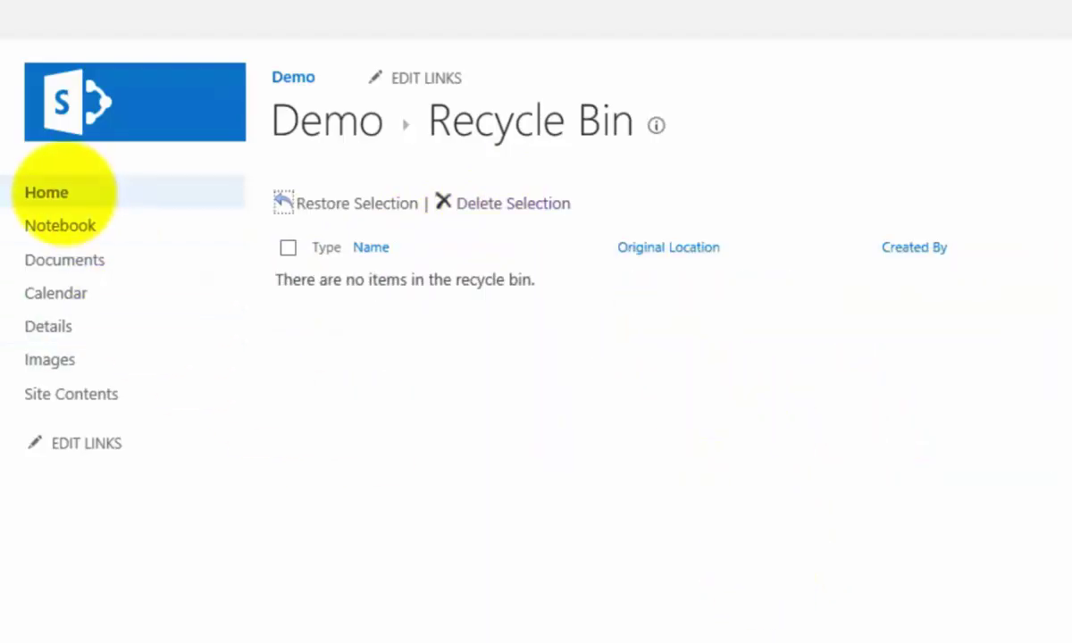
# Go to the Demo site's Home page from the left navigation.
pyautogui.click(64, 191)
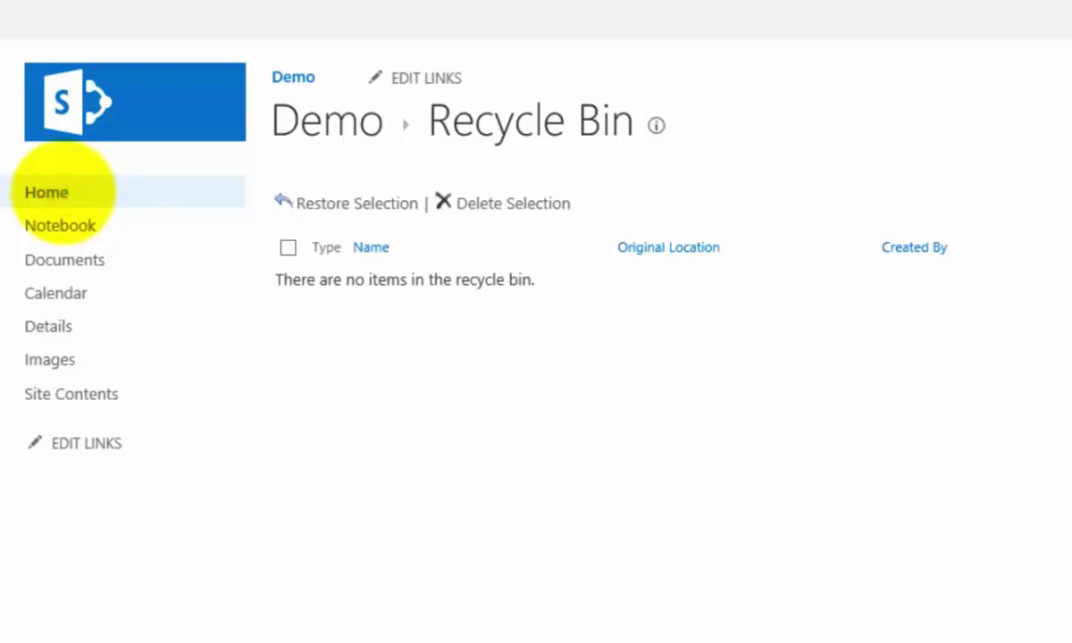